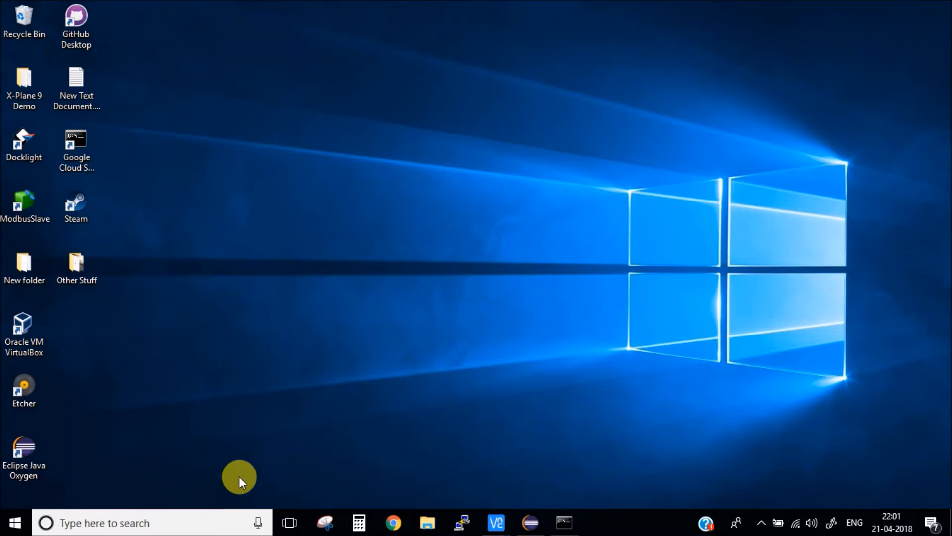
- Check in Device Manager that USB-SERIAL CH340 sits on COM4 under Ports, then close it
left_click(201, 522)
type("dev")
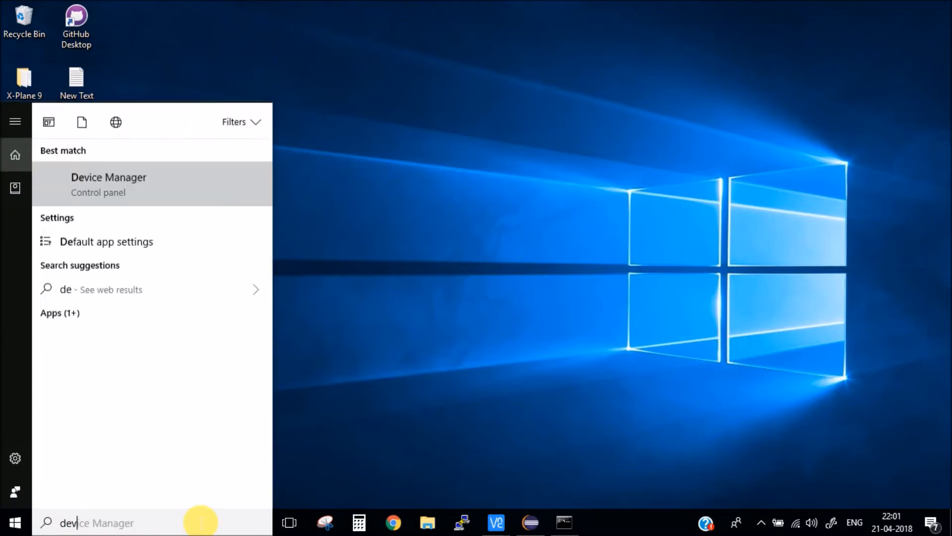
type("ice")
left_click(171, 179)
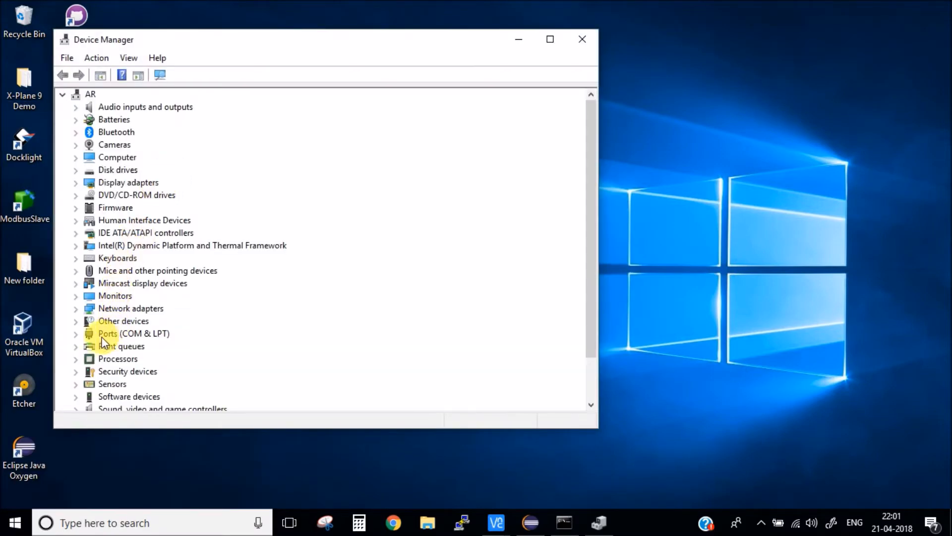
double_click(104, 334)
left_click(164, 345)
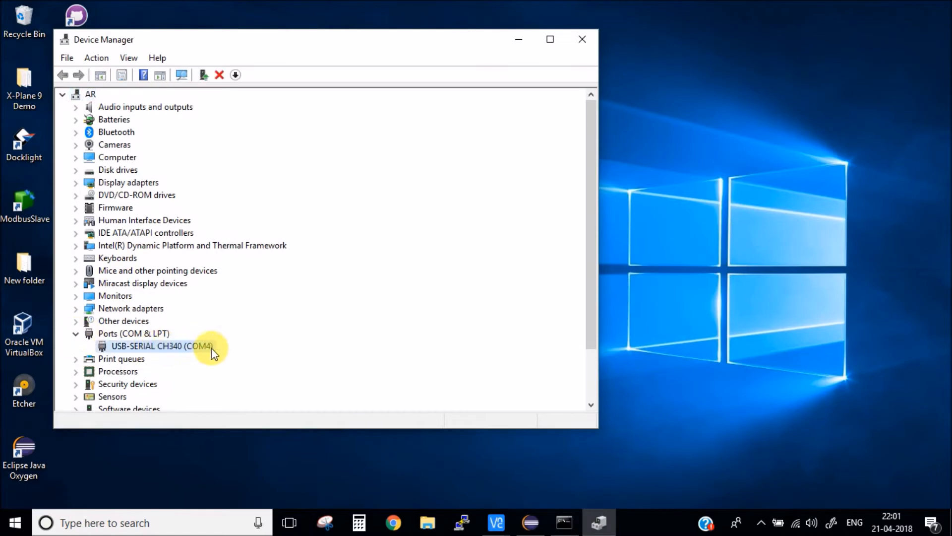
left_click(582, 39)
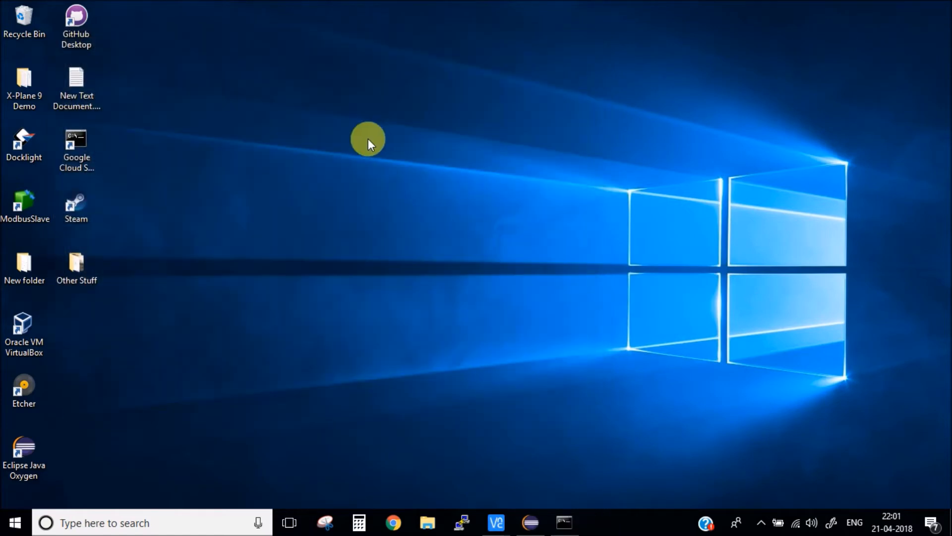
- Refresh the desktop twice and begin a Windows search for Docklight
right_click(368, 138)
left_click(399, 182)
right_click(401, 182)
left_click(428, 223)
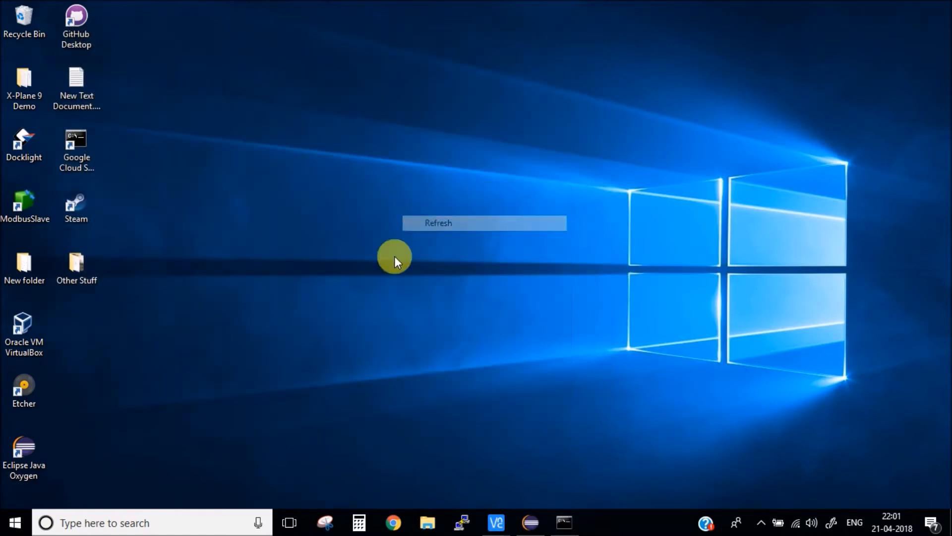
left_click(104, 522)
type("d")
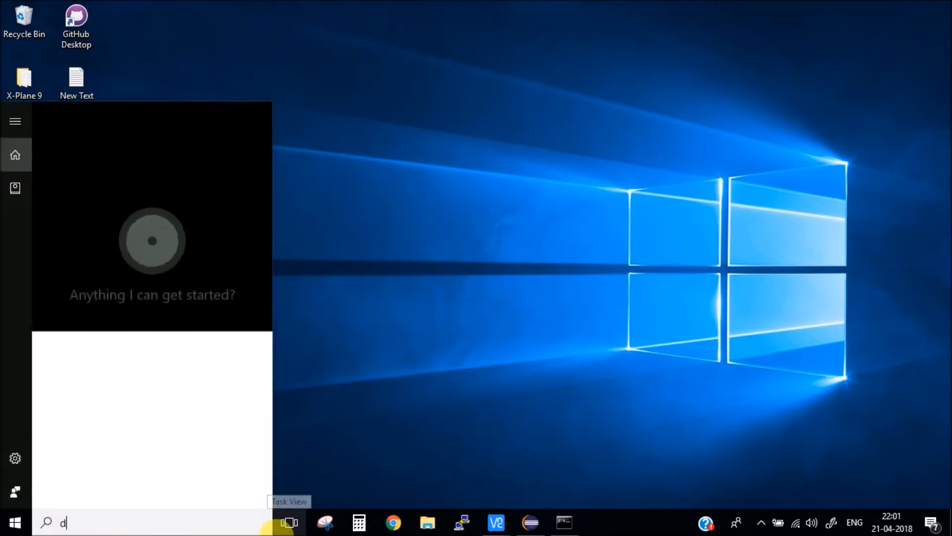
type("ock")
- Launch Docklight, dismiss the license notice and bring up Project Settings
left_click(227, 183)
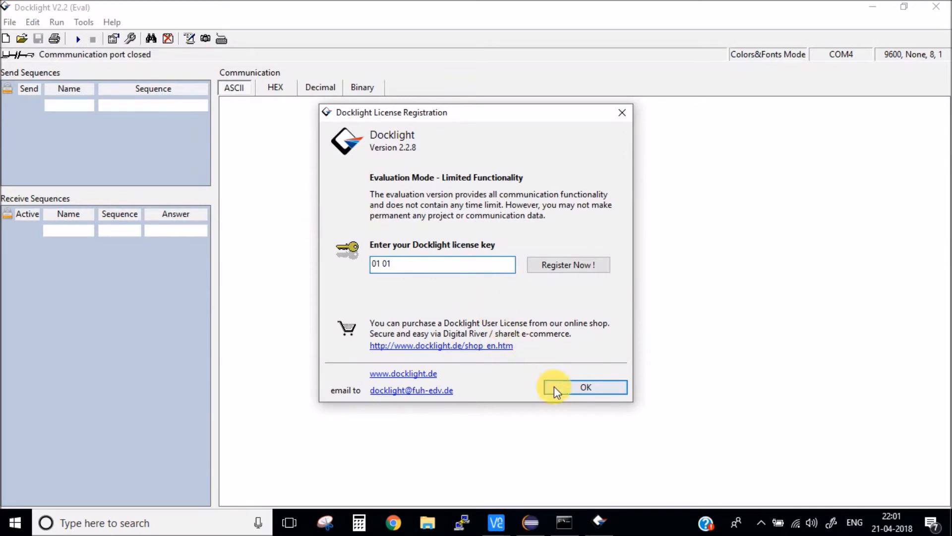
left_click(586, 388)
left_click(83, 22)
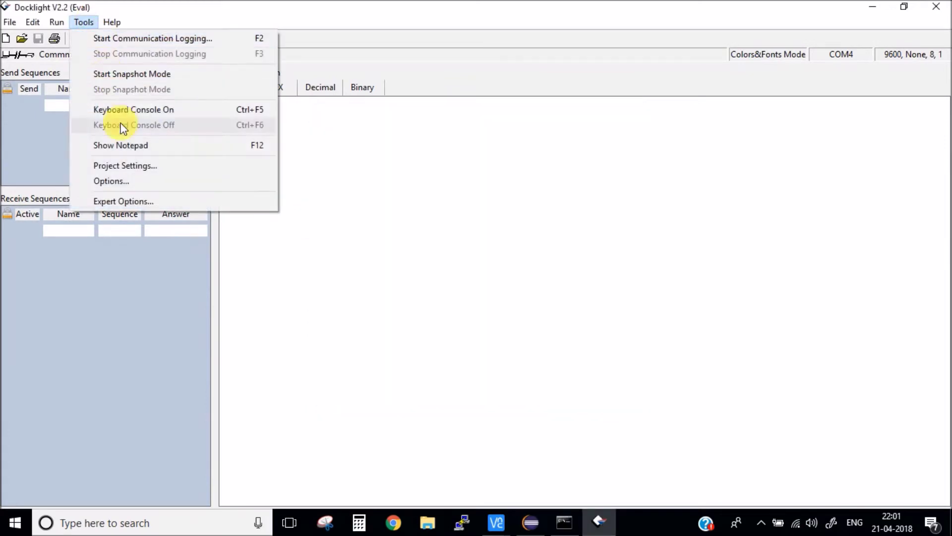
left_click(124, 166)
- Select COM4 USB-SERIAL CH340 at 9600 baud, confirm, and start communication
left_click(469, 220)
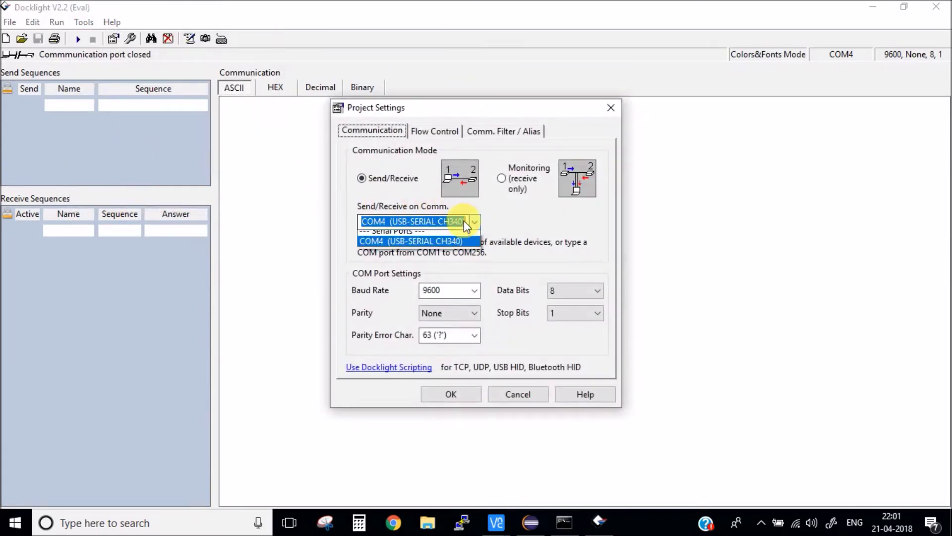
left_click(389, 246)
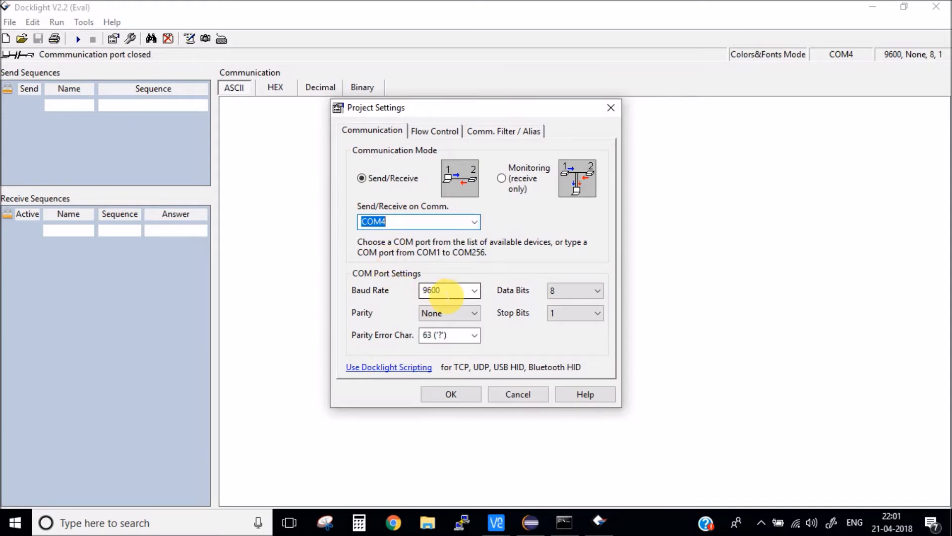
left_click(451, 394)
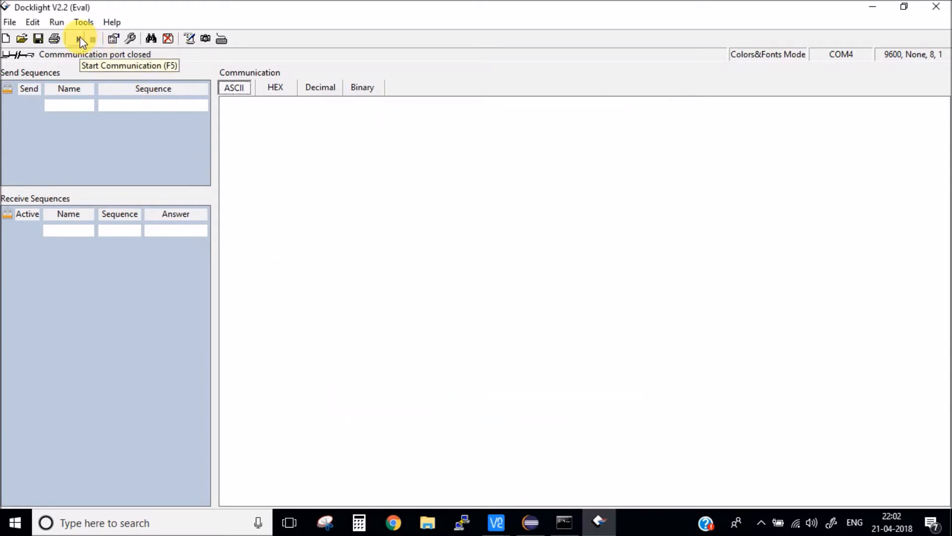
left_click(79, 38)
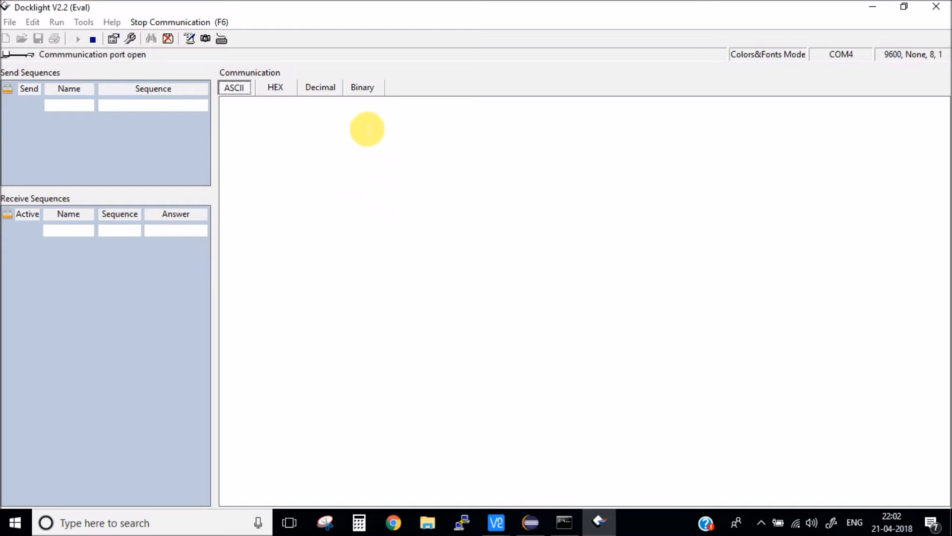
- Receive 4B00449579E3, send a CR LF via Keyboard Console, receive it again, then stop communication
left_click(280, 131)
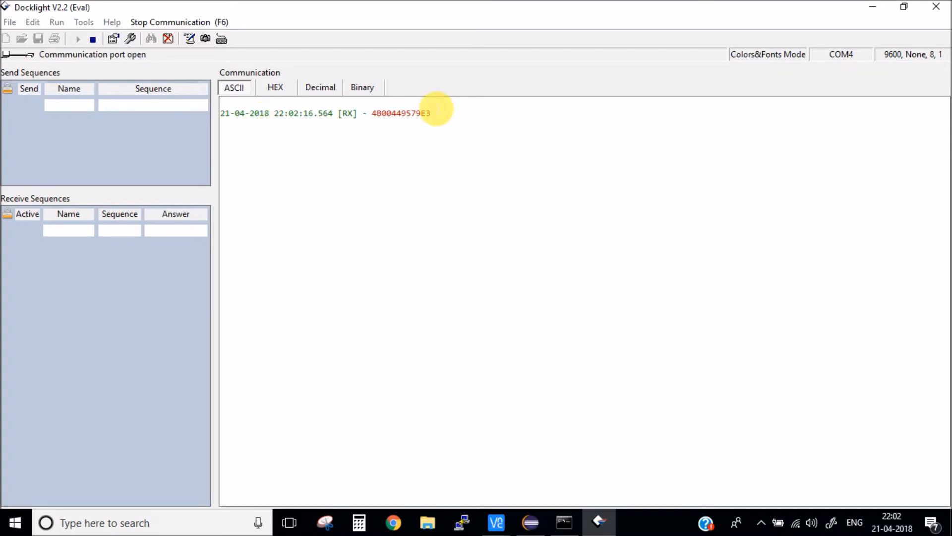
left_click(521, 116)
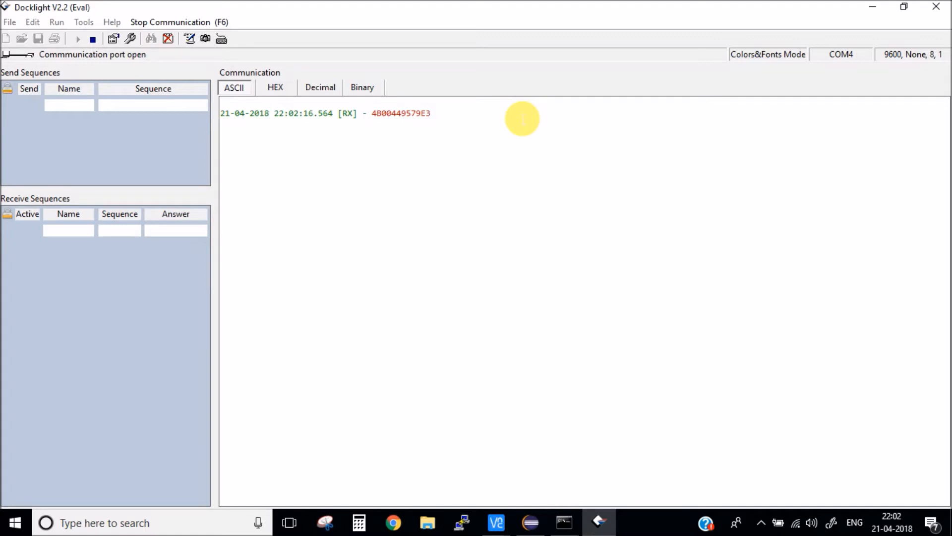
left_click(221, 37)
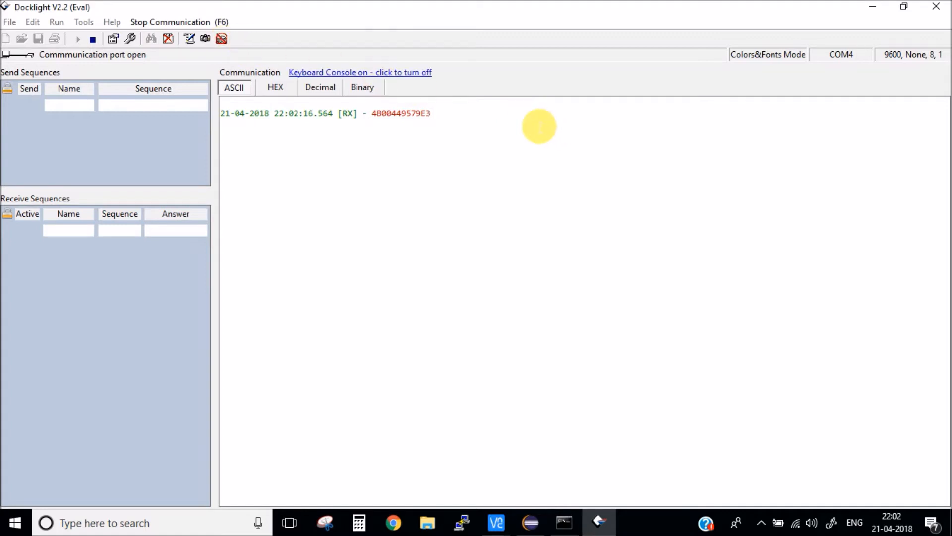
key("Return")
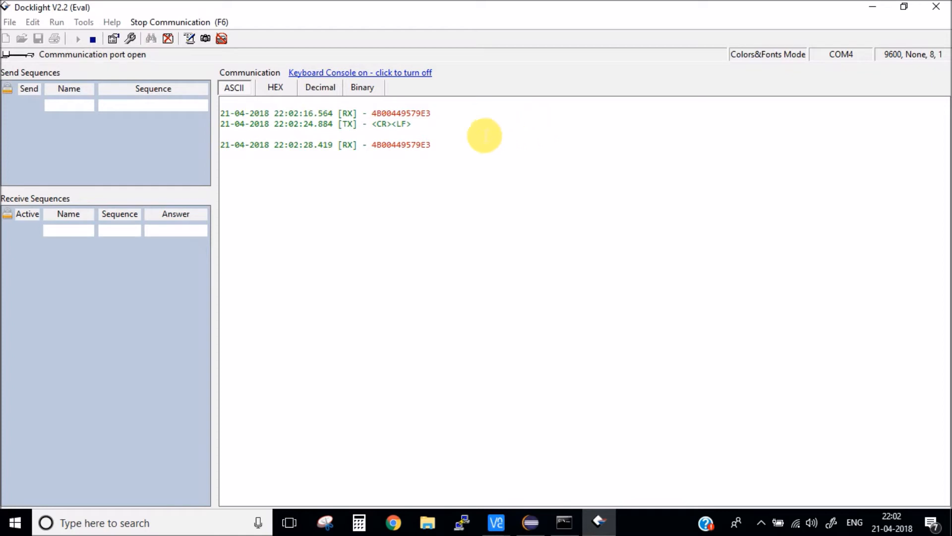
left_click(93, 39)
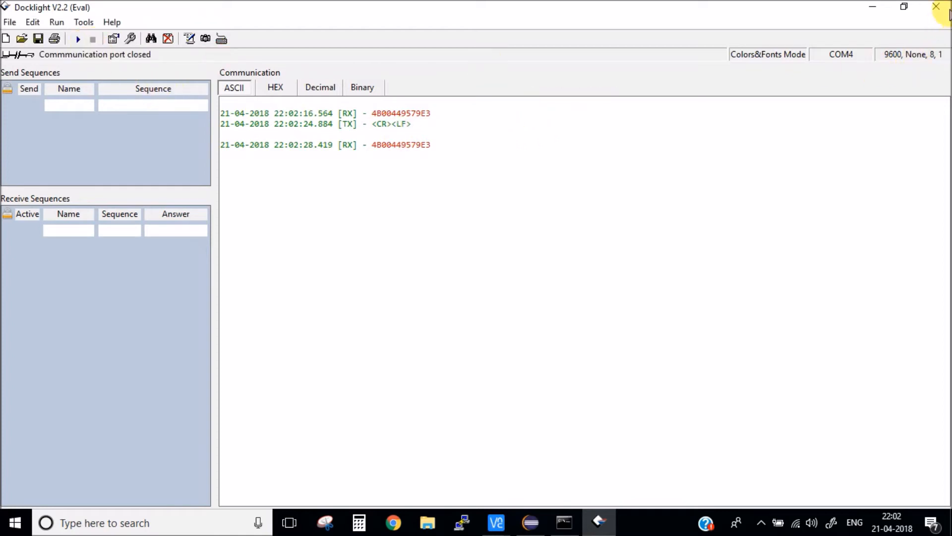
- Exit Docklight without saving, refresh the desktop and bring up the Raspberry Pi VNC window
left_click(937, 7)
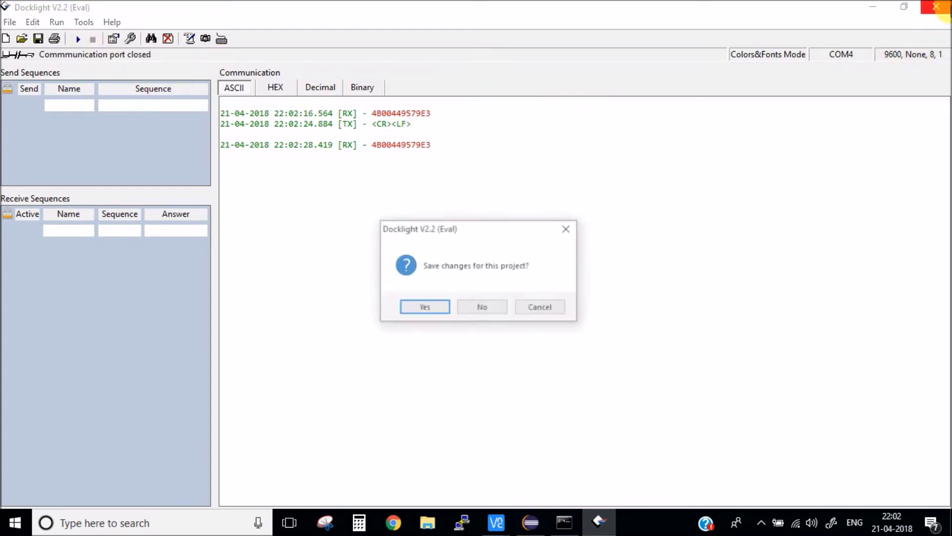
left_click(489, 308)
right_click(457, 166)
left_click(484, 209)
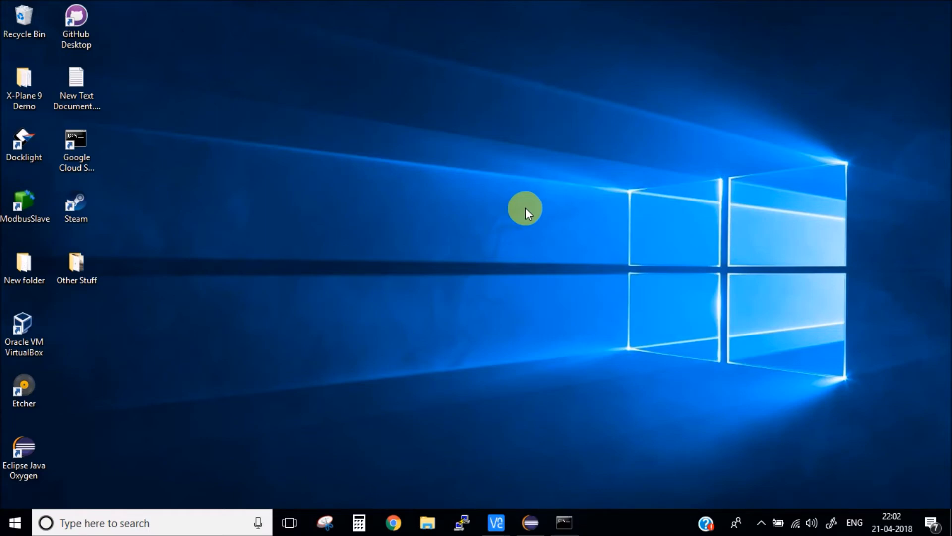
mouse_move(496, 522)
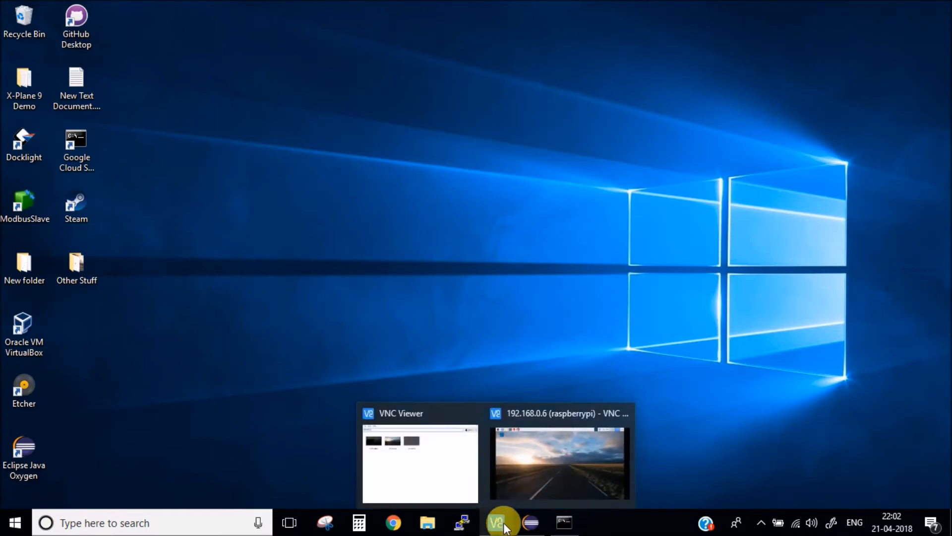
left_click(524, 474)
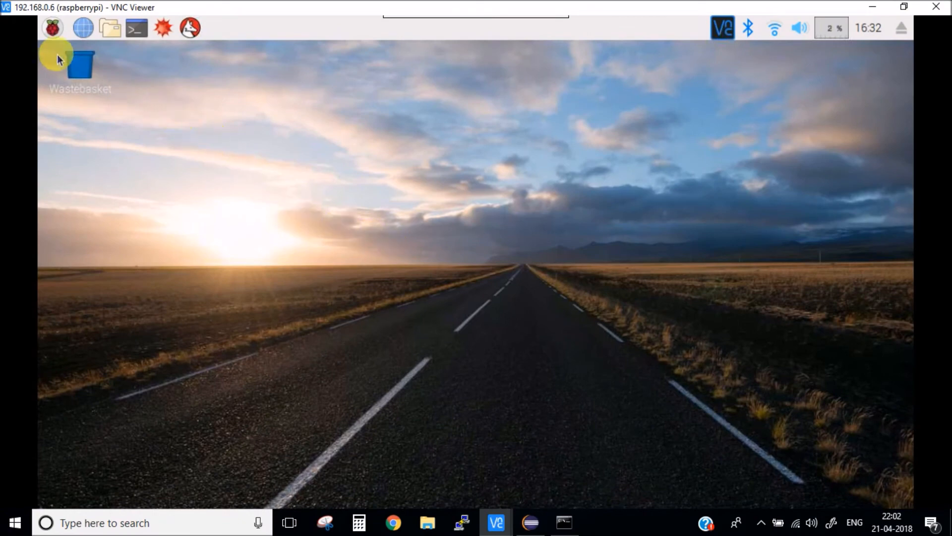
- From the Pi menu launch PuTTY SSH Client under Internet, then start a terminal
left_click(53, 29)
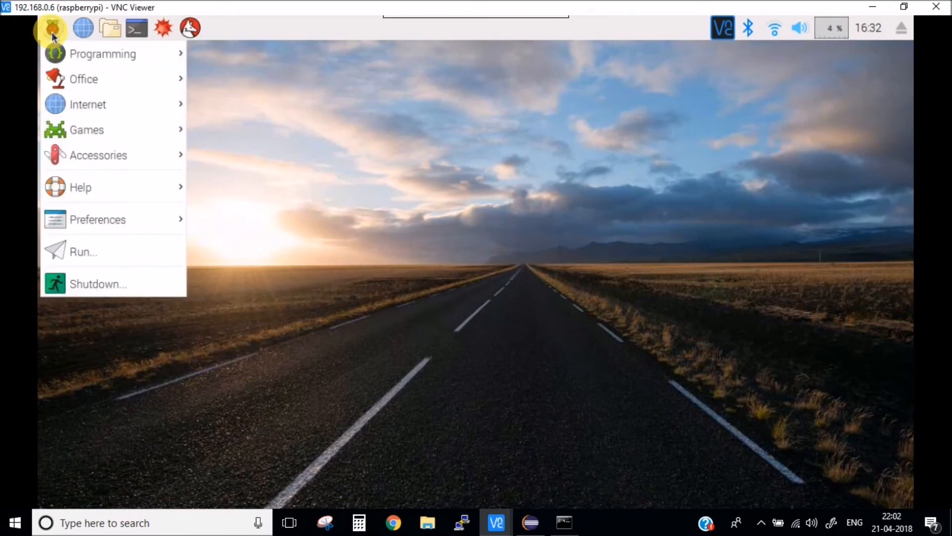
mouse_move(89, 105)
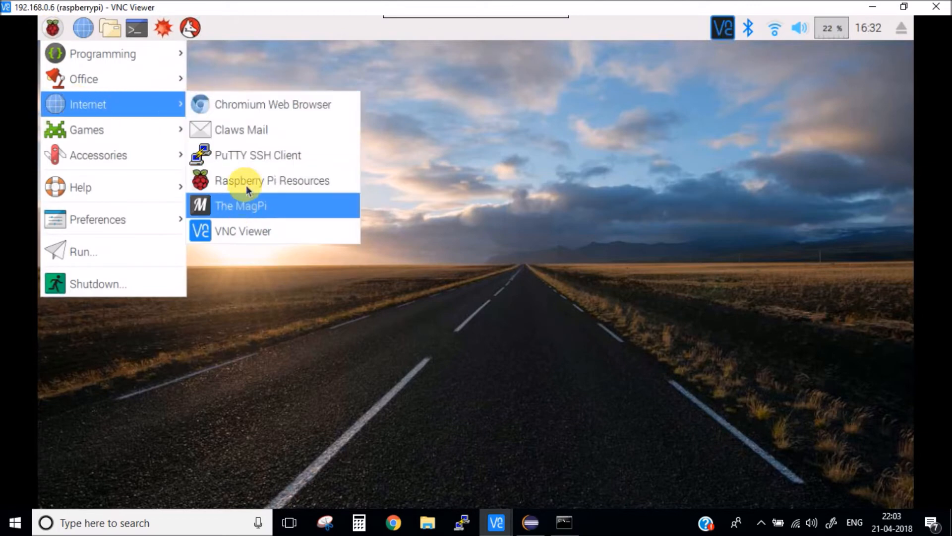
left_click(252, 155)
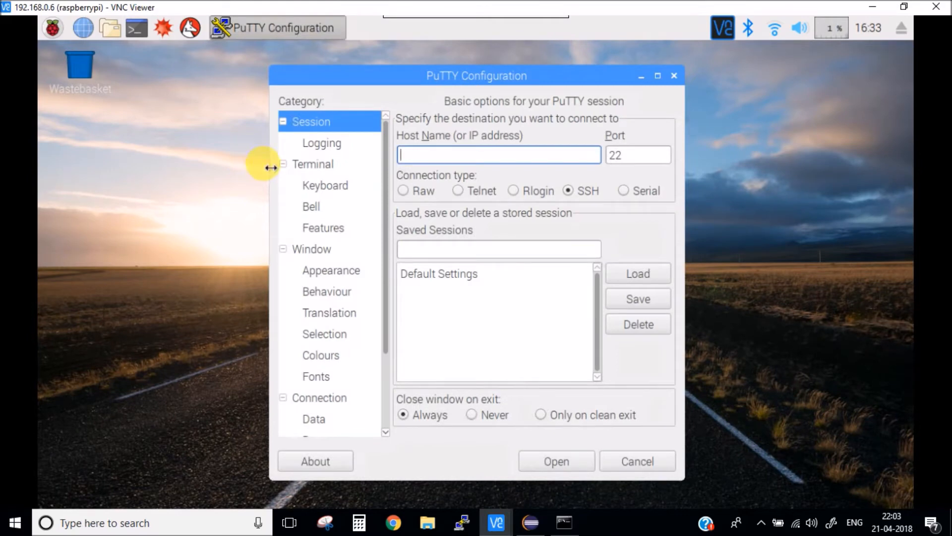
left_click(136, 27)
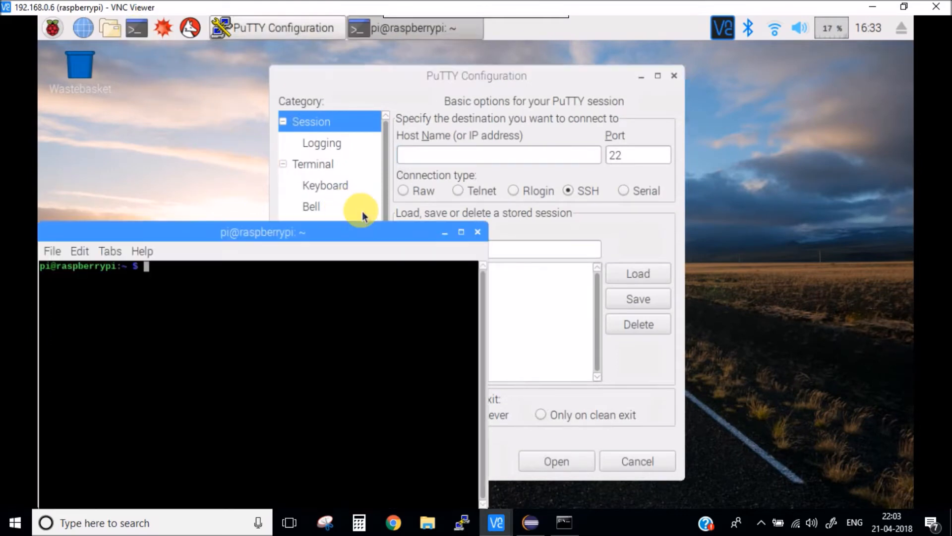
- Maximize the terminal, run ls /dev, mark ttyUSB0 in the listing, and return to PuTTY Configuration
left_click(461, 235)
type("ls /")
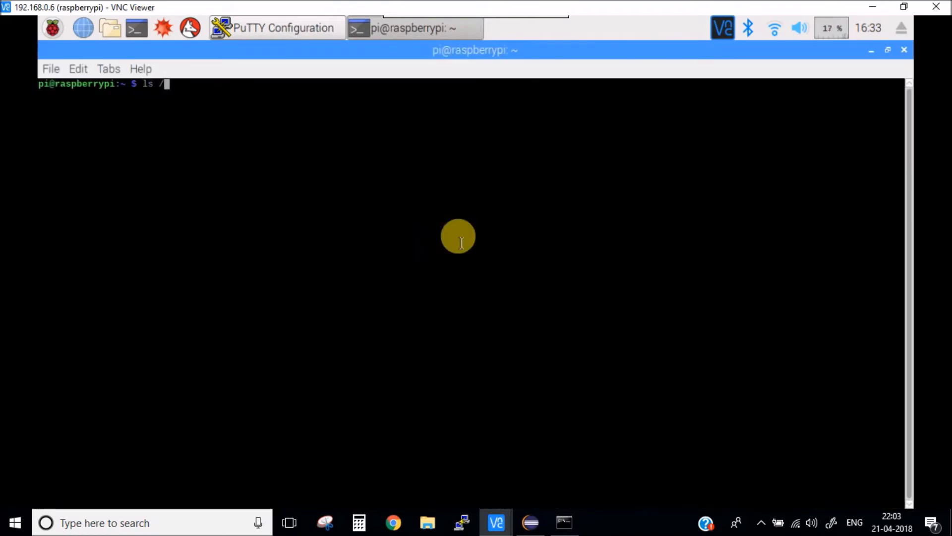
type("dev")
key("Return")
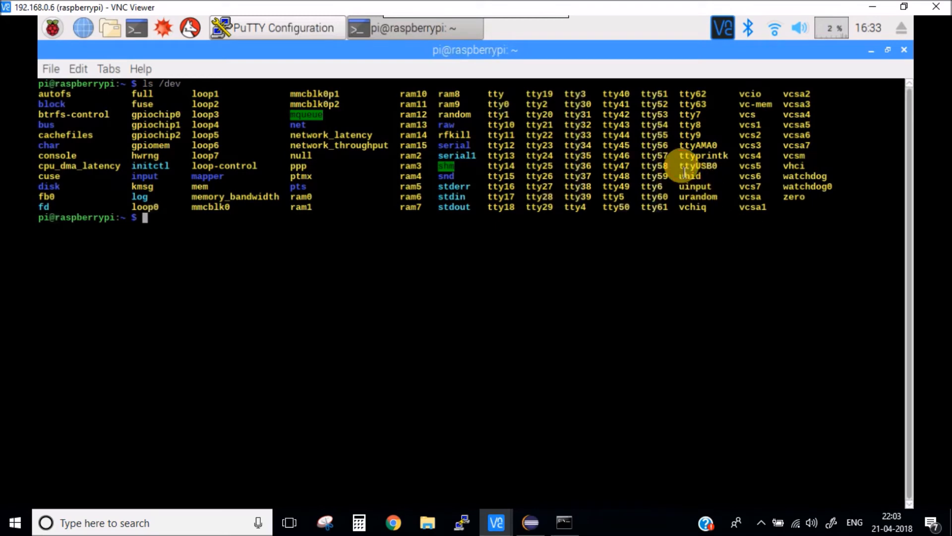
left_click_drag(679, 167, 721, 169)
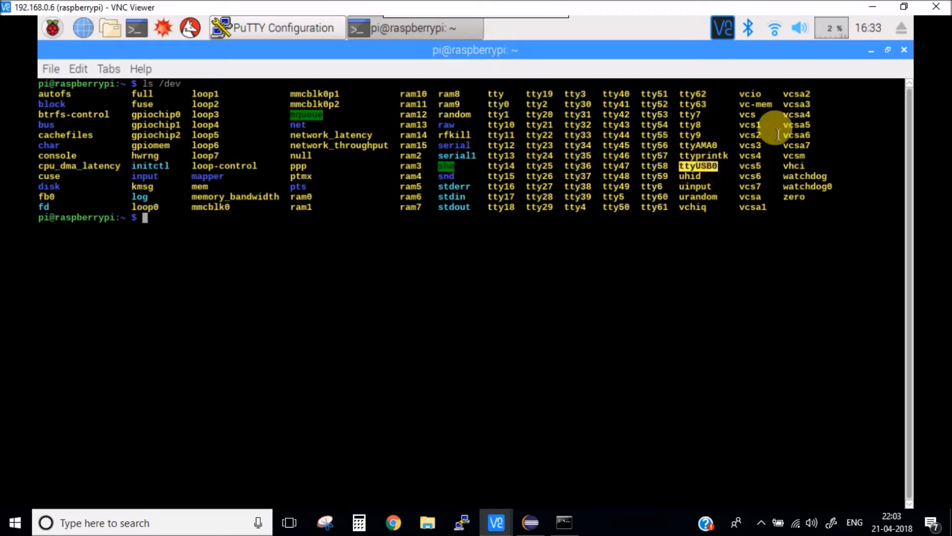
left_click(870, 51)
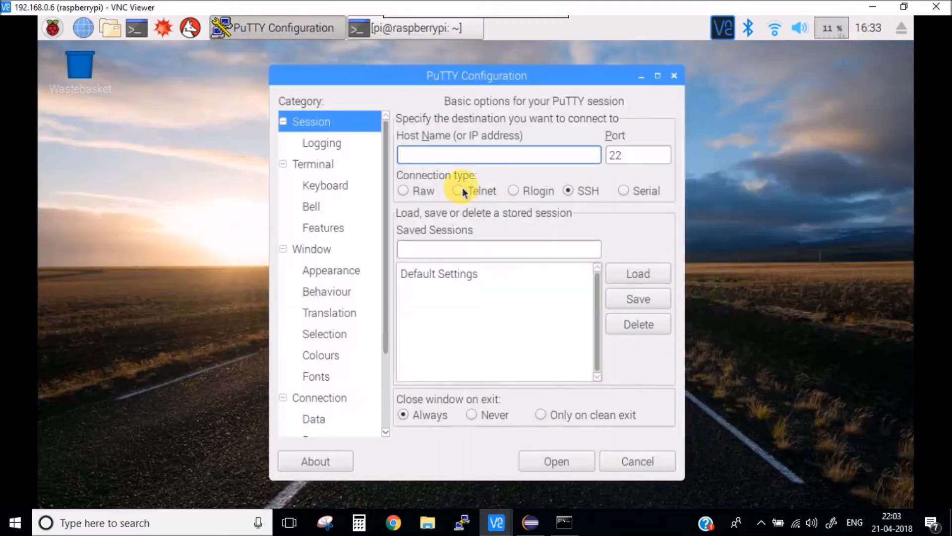
- Run a Serial session on /dev/ttyUSB0 at 9600, receive 4B00449579E3 twice, then close it
left_click(625, 192)
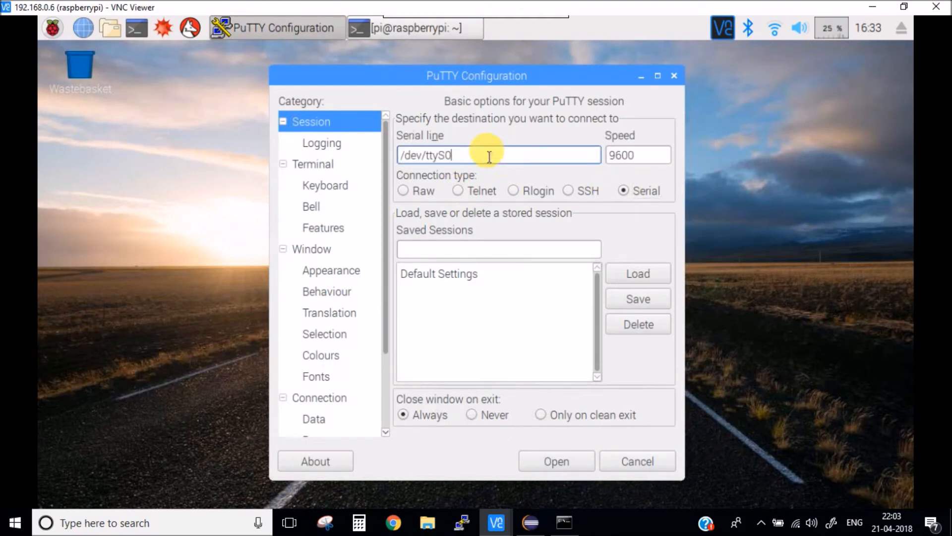
key("BackSpace")
key("BackSpace")
type("USB")
double_click(639, 155)
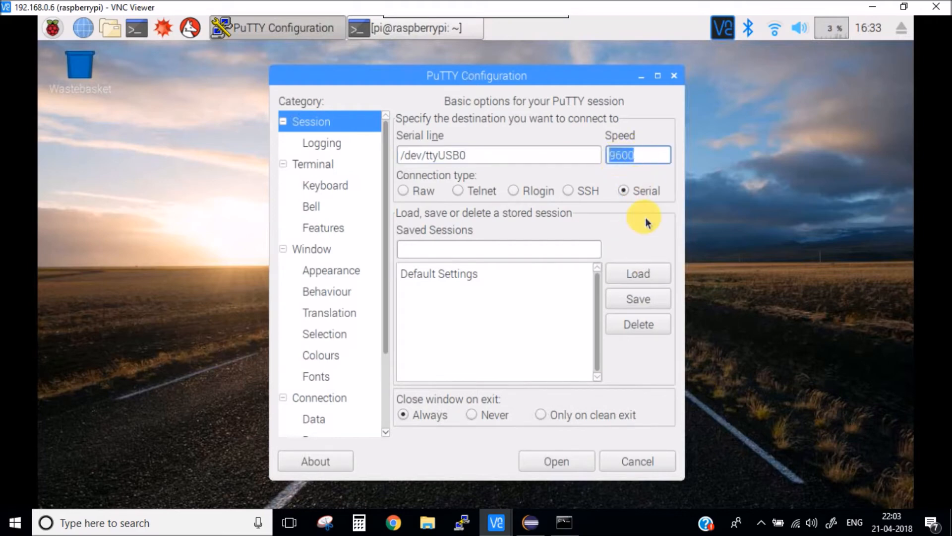
left_click(557, 462)
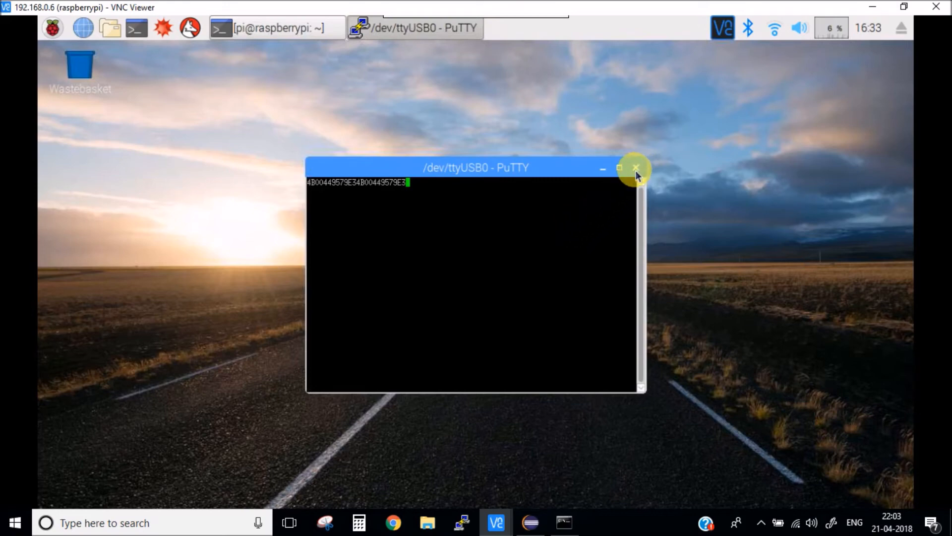
left_click(637, 170)
- Confirm closing PuTTY, restore the terminal and clear the screen, fixing a mistyped attempt
left_click(436, 355)
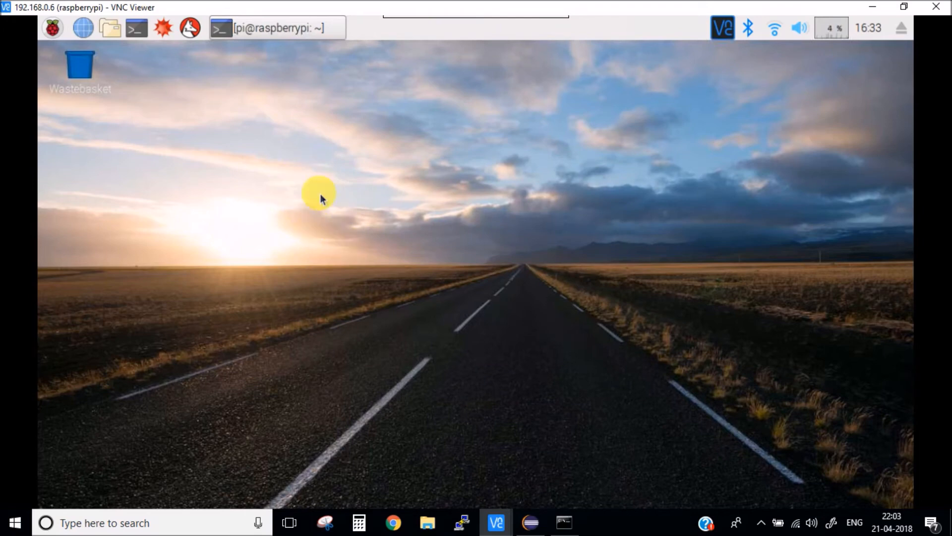
left_click(275, 27)
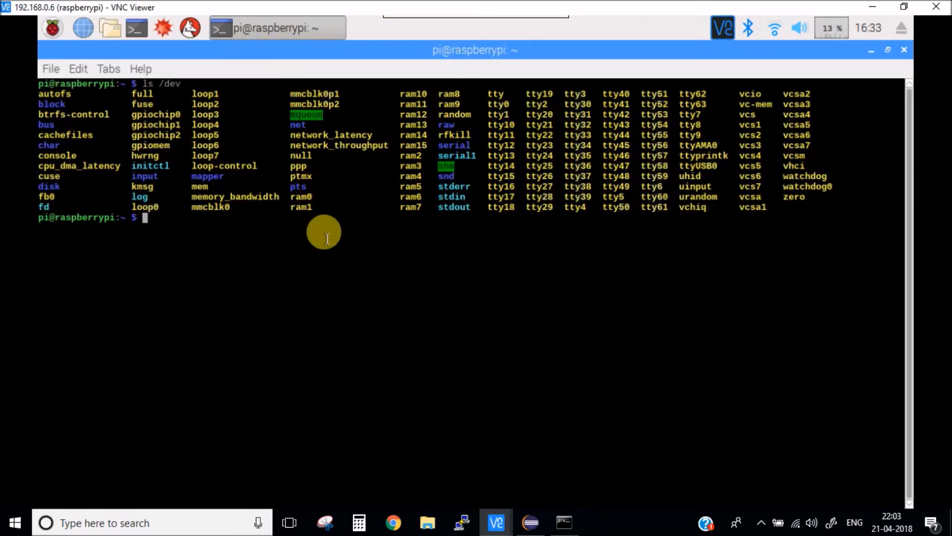
type("clear")
key("Return")
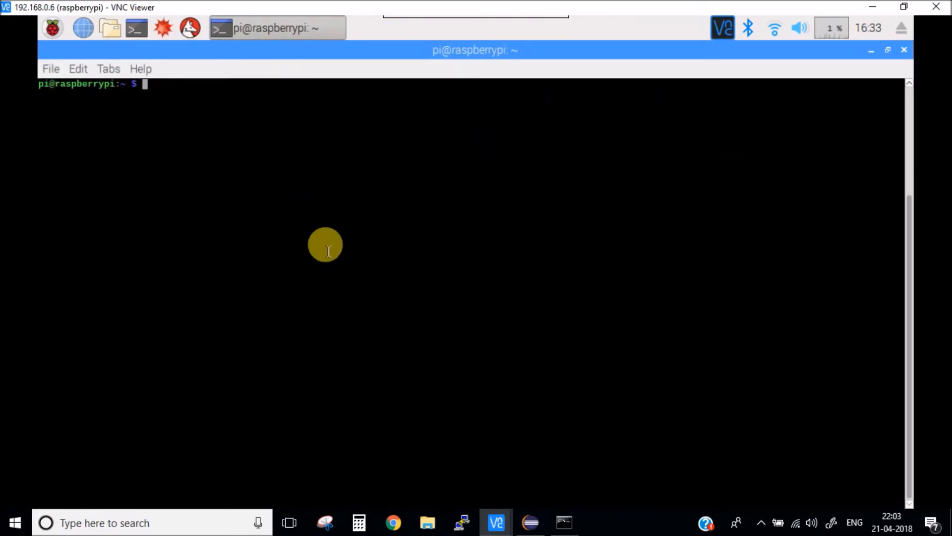
key("Return")
key("Return")
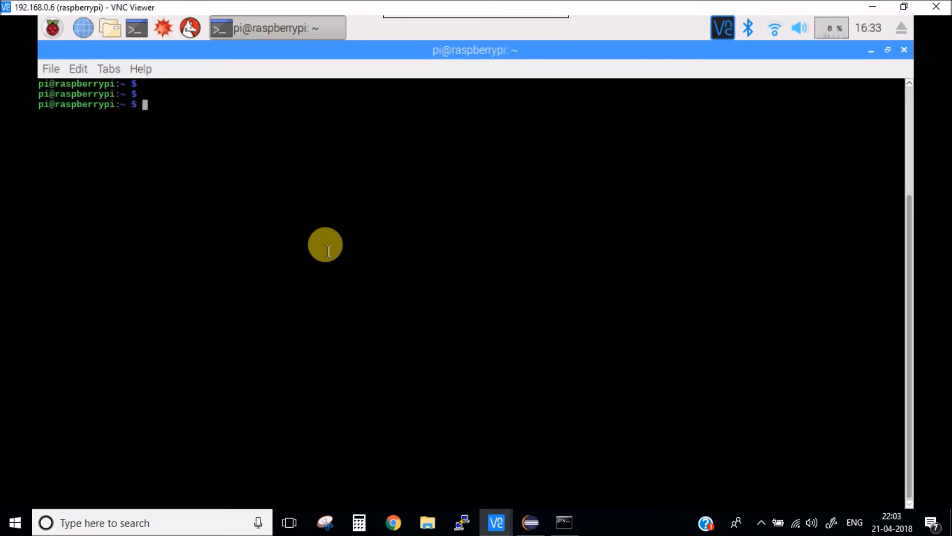
type("c;ea")
key("BackSpace")
key("BackSpace")
key("BackSpace")
type("lear")
key("Return")
type("sud")
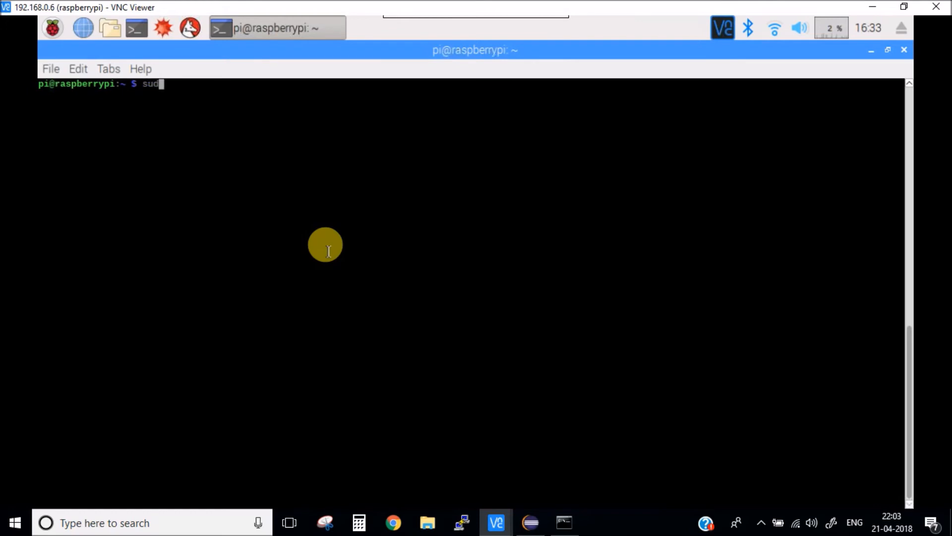
type("o nano")
- Run sudo nano main.py after removing a stray comma
key("BackSpace")
type("main.py")
key("Return")
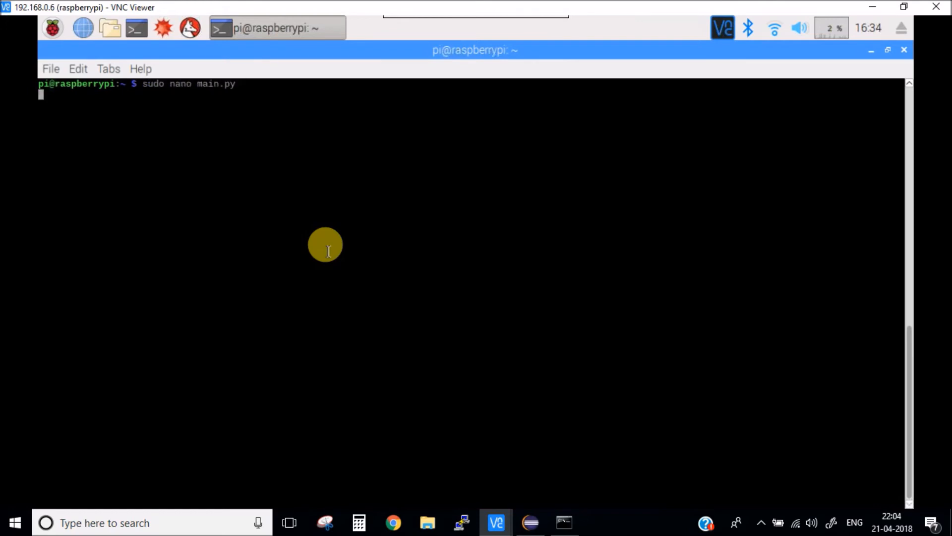
- Highlight the serial import and the /dev/ttyUSB0 port opening at 9600 baud
key("Down")
key("Down")
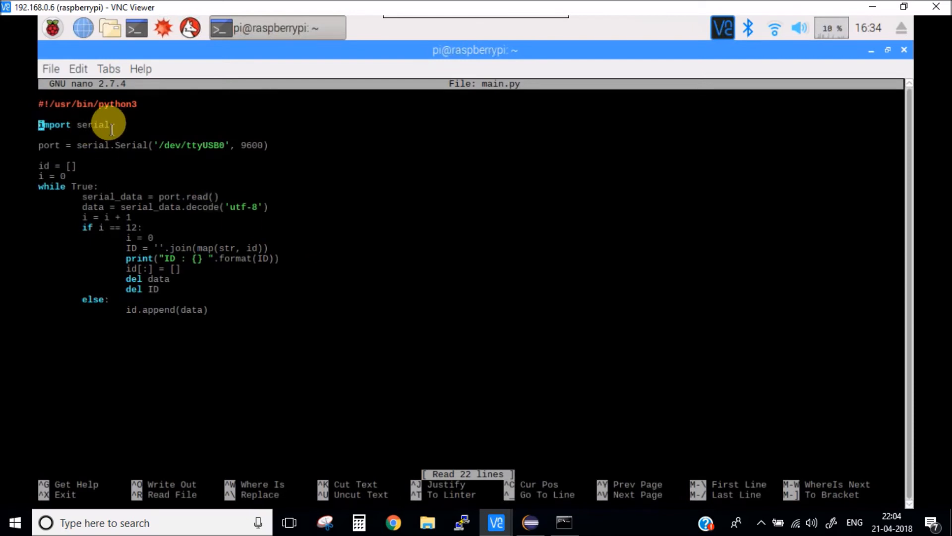
left_click_drag(110, 125, 38, 125)
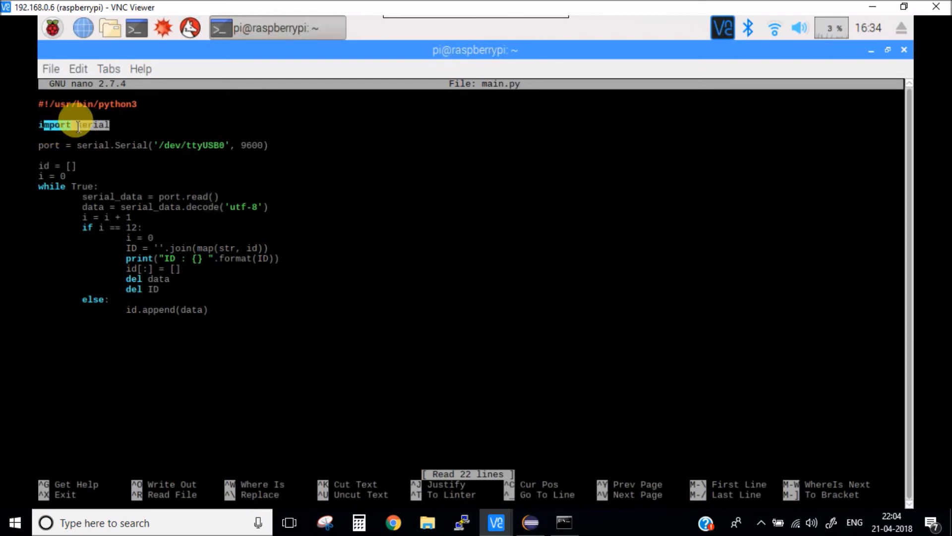
left_click_drag(78, 145, 230, 149)
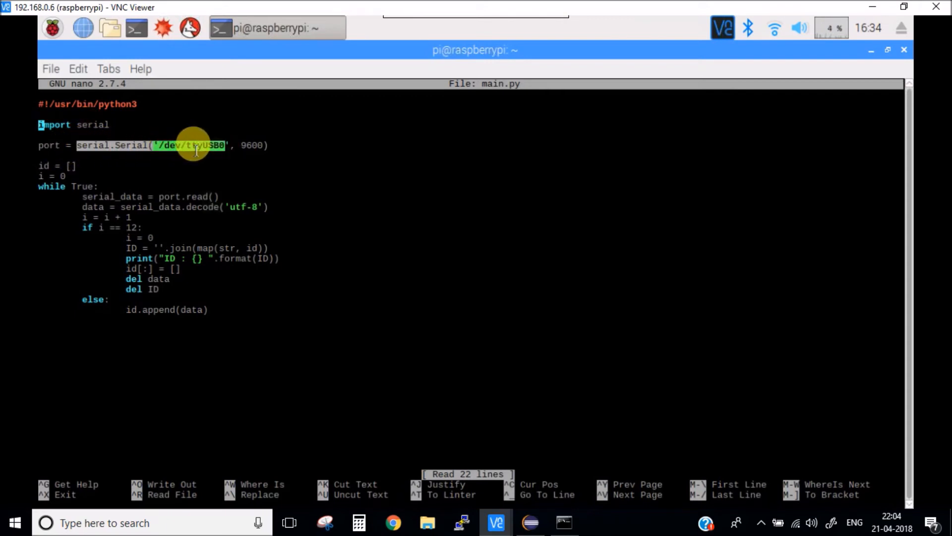
double_click(253, 145)
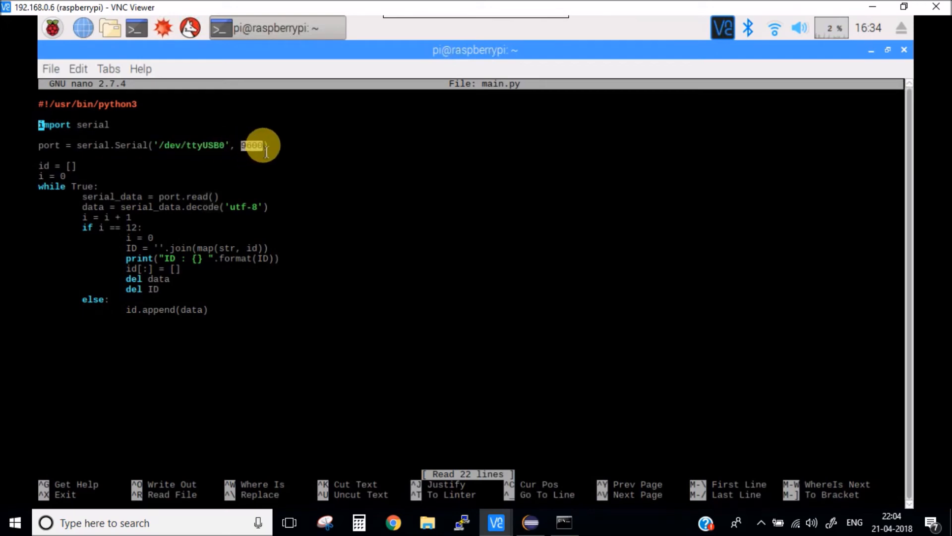
- Highlight the read() call, utf-8 decode and ID print line, then exit nano with Ctrl+X
left_click_drag(223, 196, 115, 201)
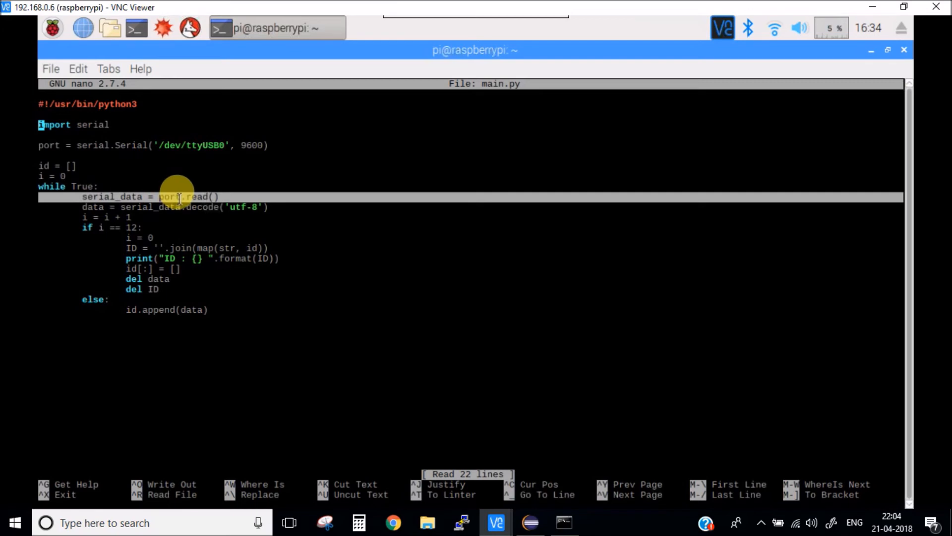
left_click_drag(115, 201, 182, 196)
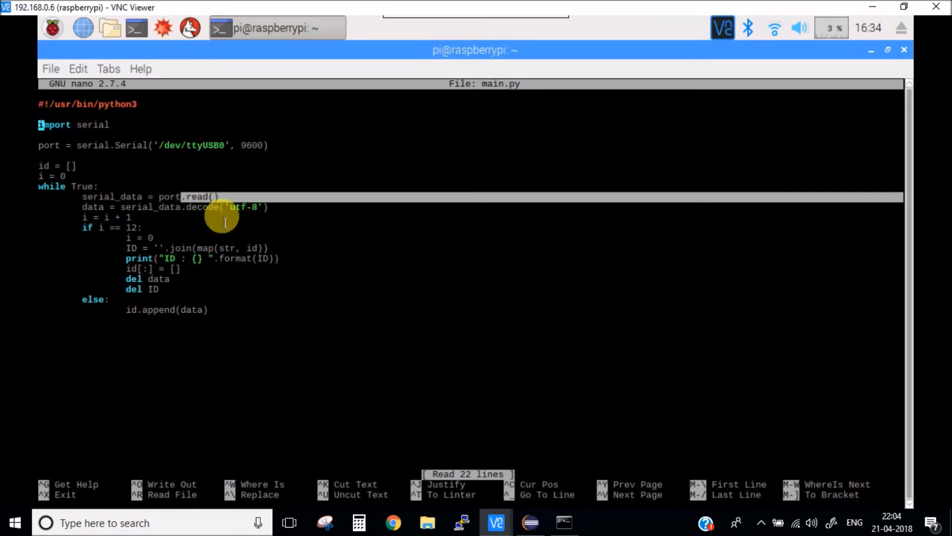
left_click_drag(269, 208, 189, 209)
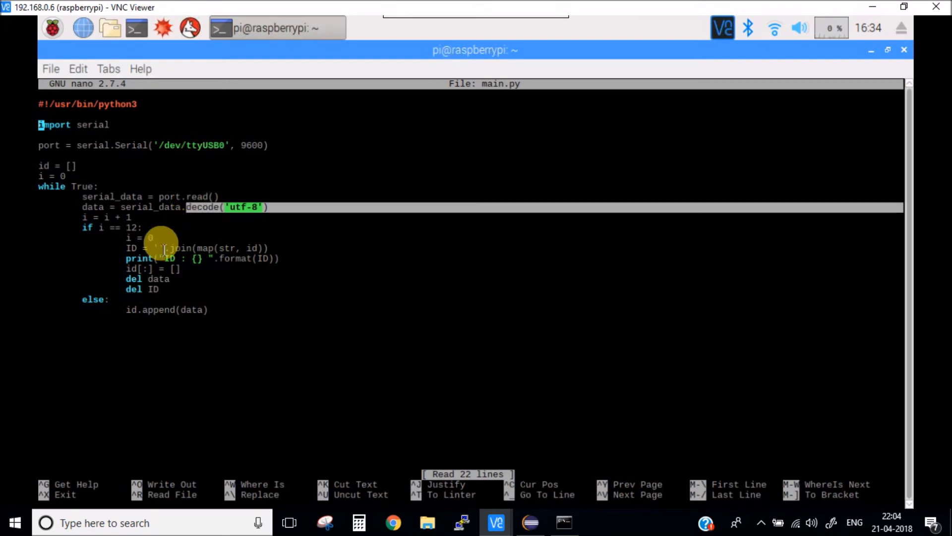
left_click_drag(126, 259, 305, 260)
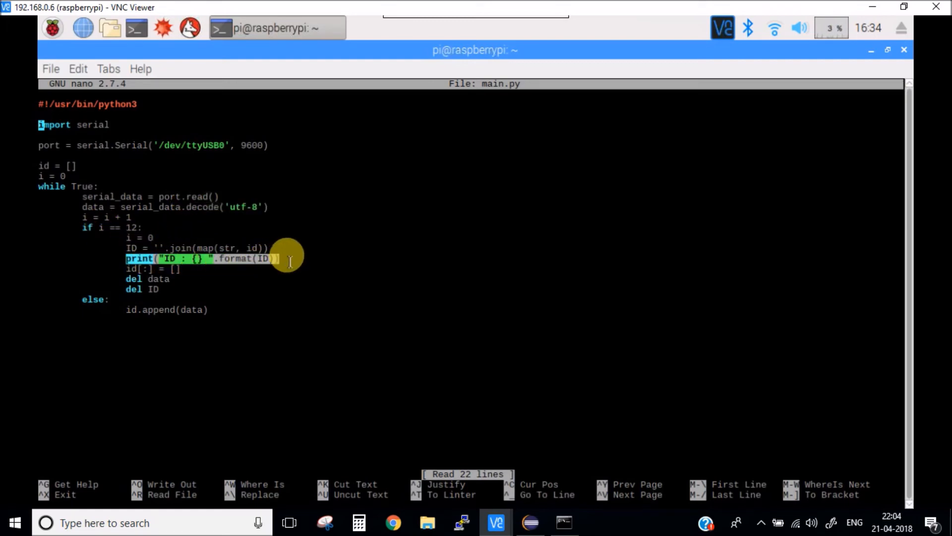
key("ctrl+x")
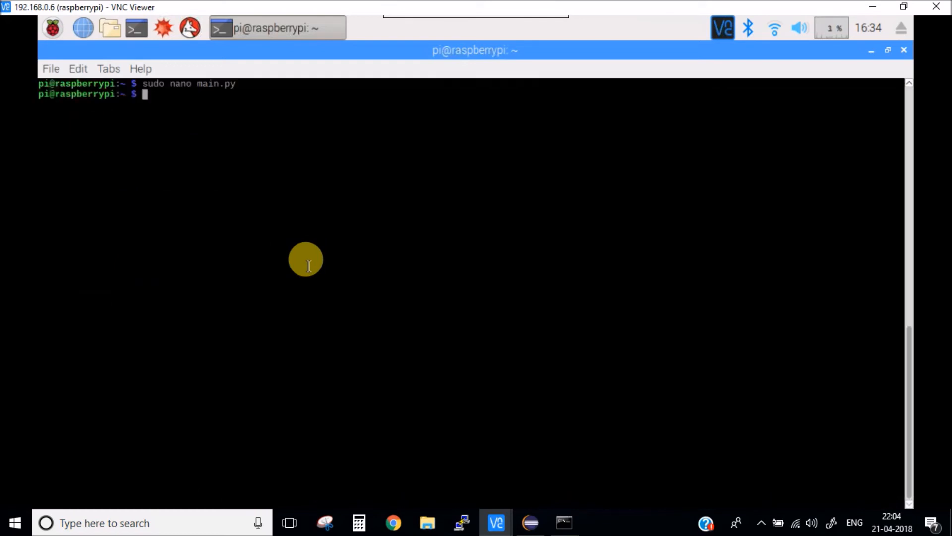
type("clear")
- Clear the screen and run sudo python3 main.py to print the scanned card IDs
key("Return")
key("Return")
type("s")
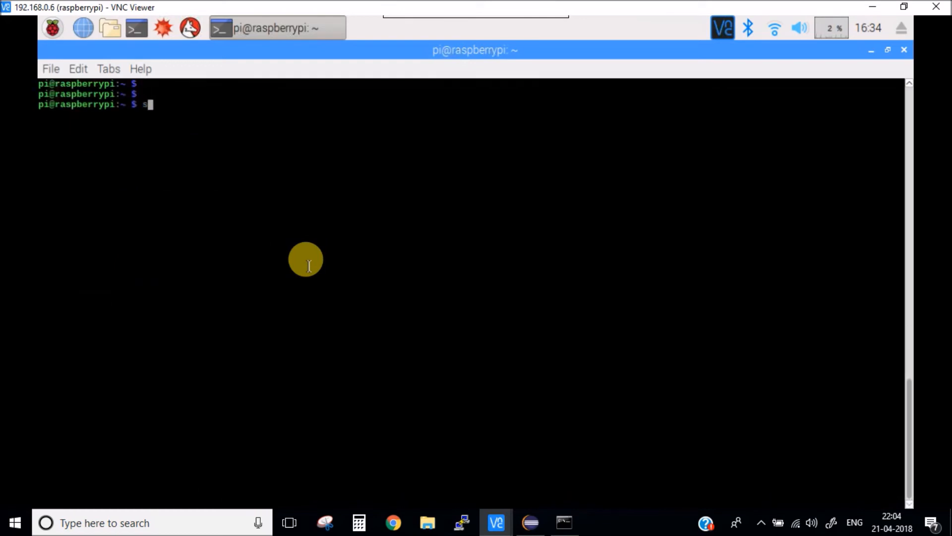
type("udo python3 main")
key("Return")
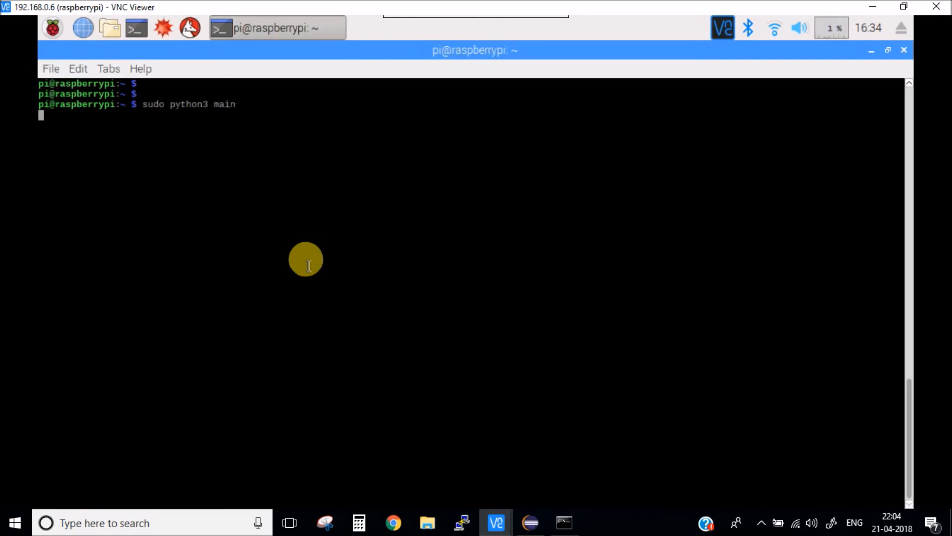
type("sud")
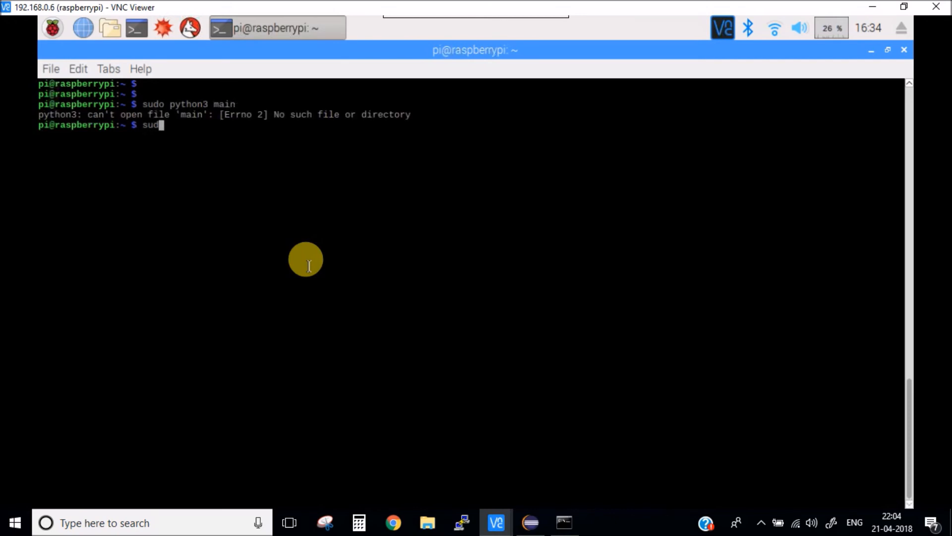
type("o python3 main")
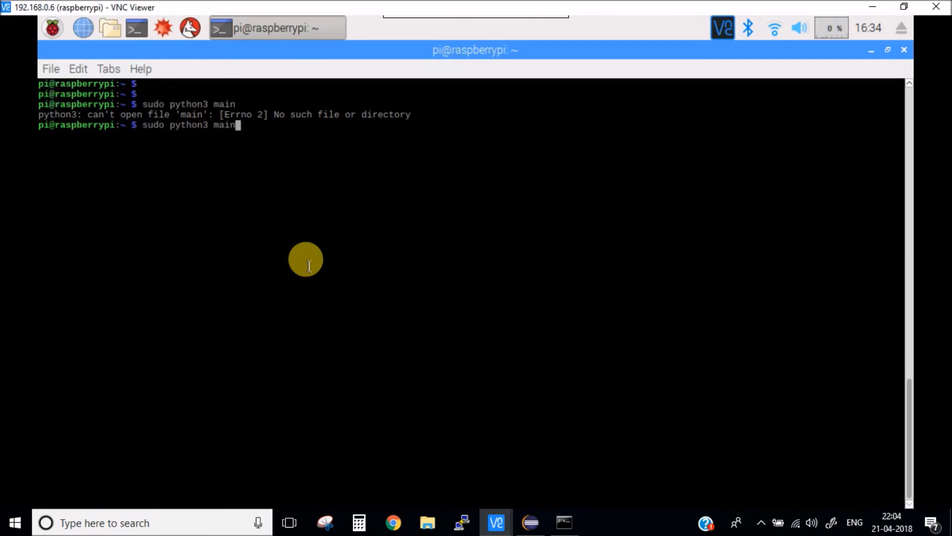
type(".py")
key("Return")
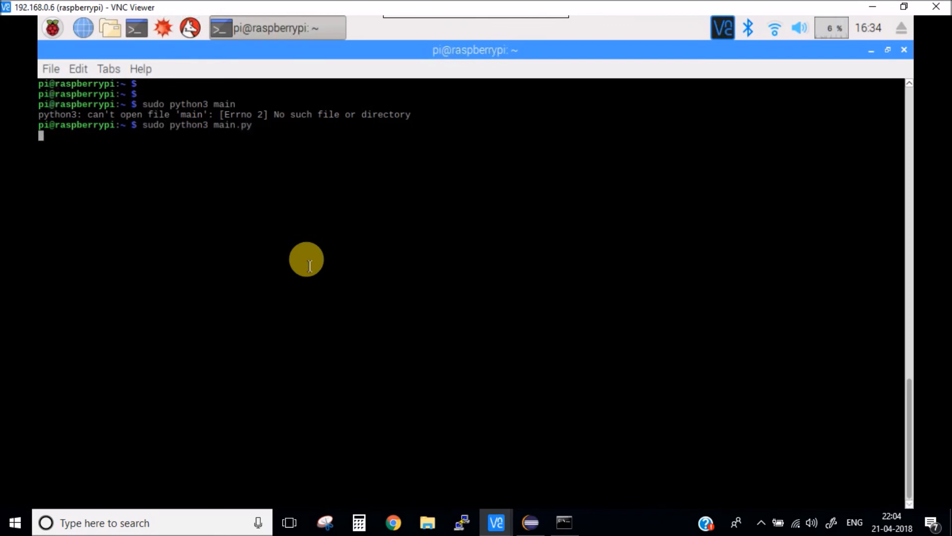